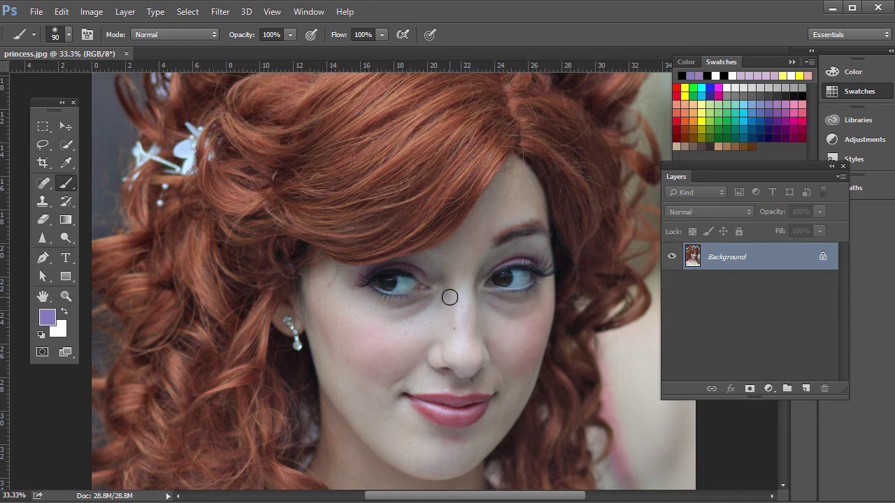
- Duplicate the portrait into Layer 1 and add an empty Layer 2 above it
key(ctrl+j)
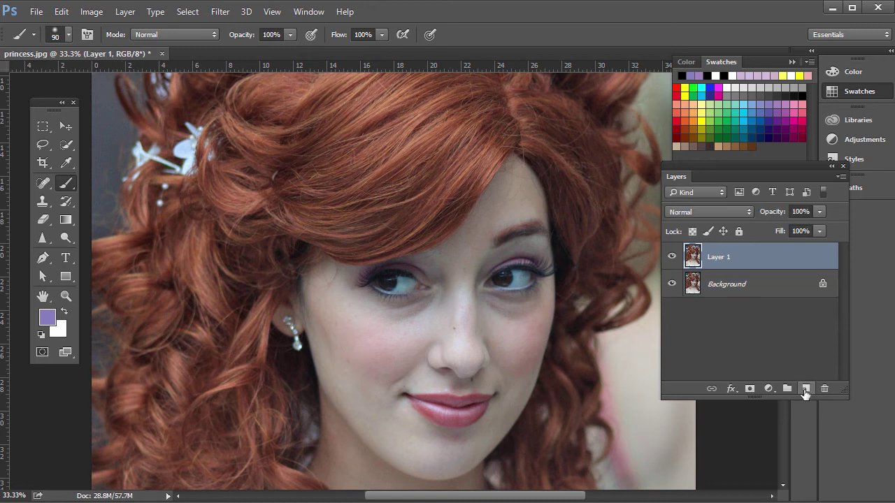
click(804, 390)
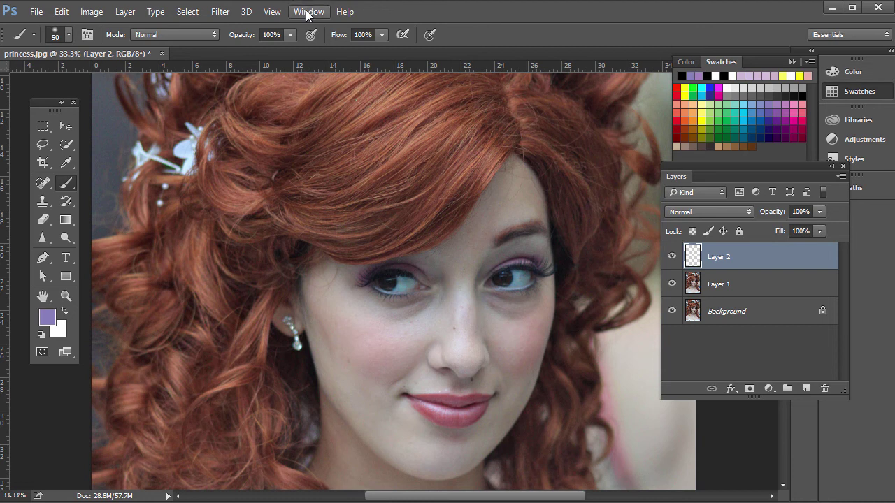
click(810, 62)
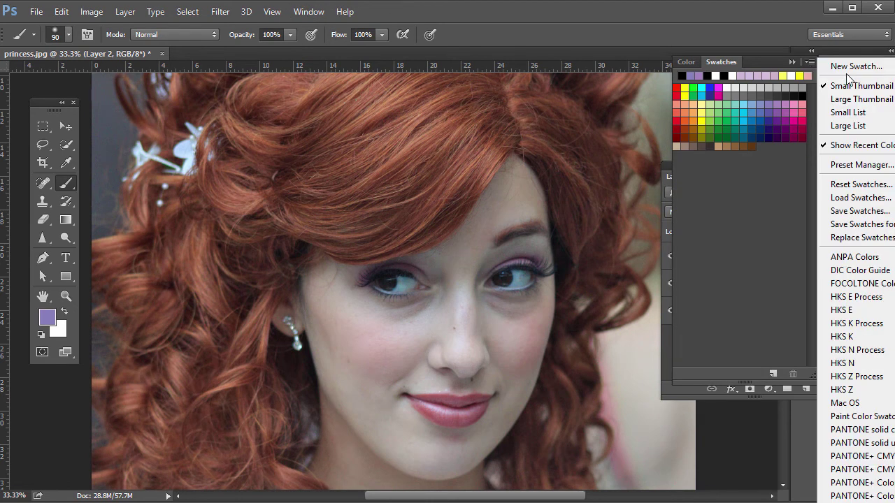
- Reset the Swatches panel, replacing the current set with the default colours
click(860, 184)
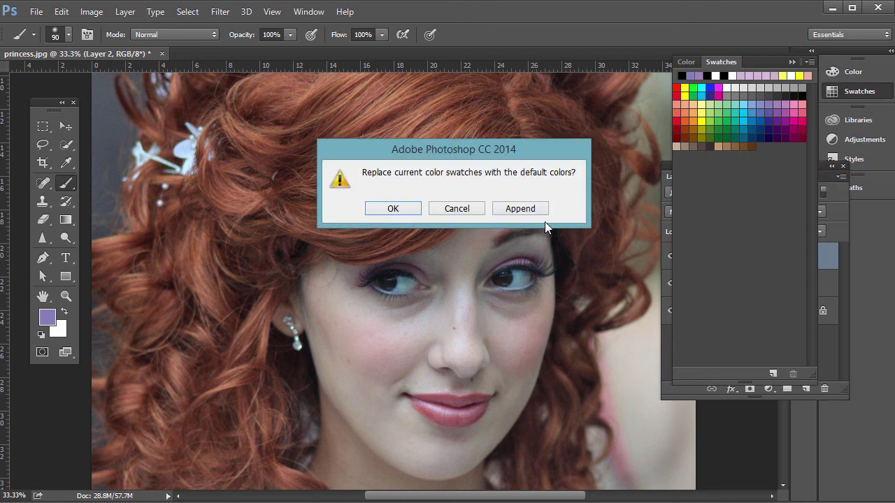
click(399, 211)
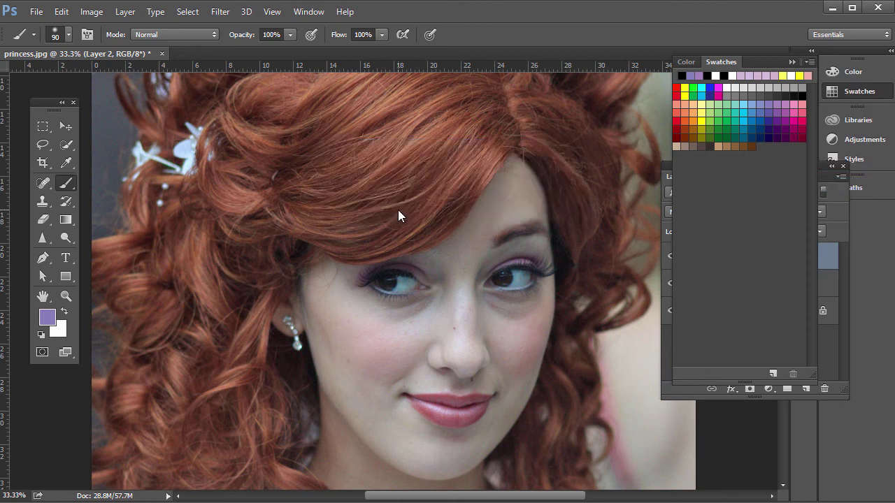
click(810, 61)
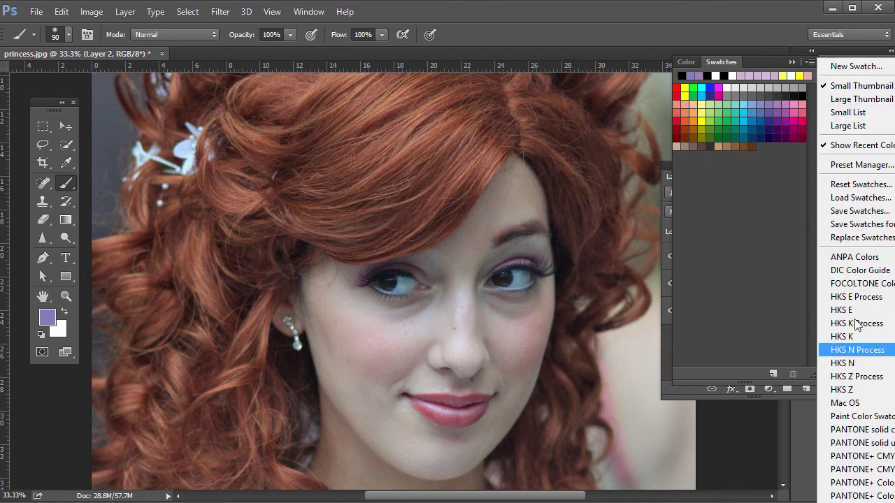
click(810, 61)
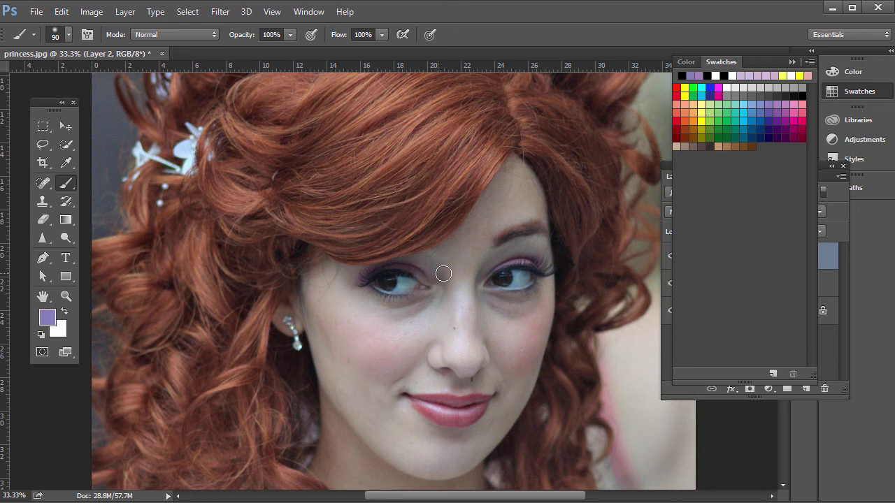
- Save Pastel Violet as a new swatch and brush it over the left upper eyelid
click(778, 102)
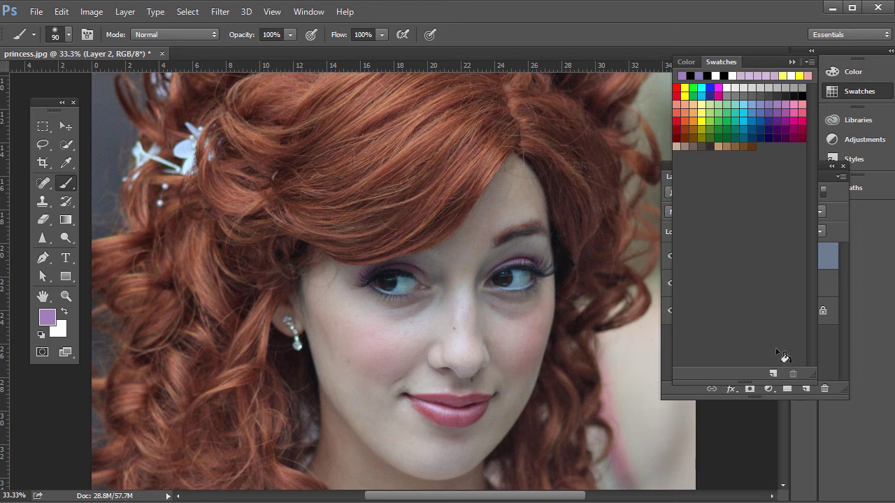
click(683, 177)
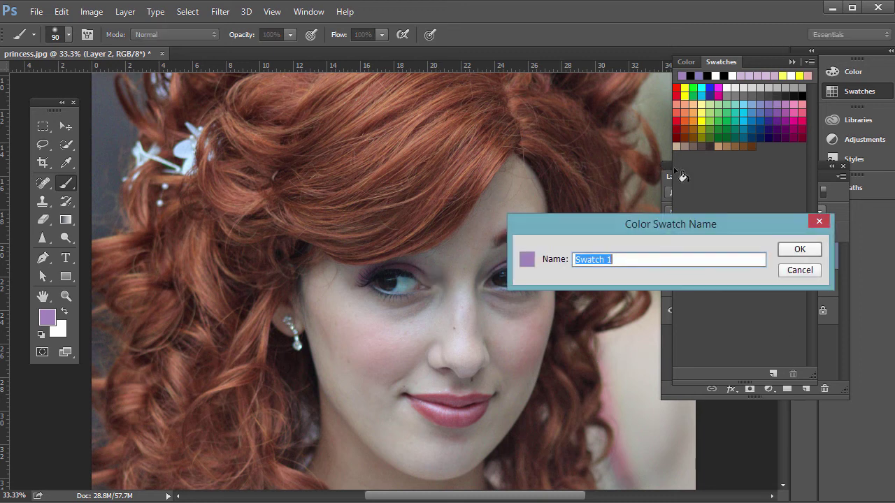
key(Escape)
mouse_move(429, 288)
mouse_down()
mouse_move(415, 280)
mouse_move(421, 268)
mouse_move(382, 263)
mouse_move(360, 275)
mouse_move(358, 267)
mouse_up()
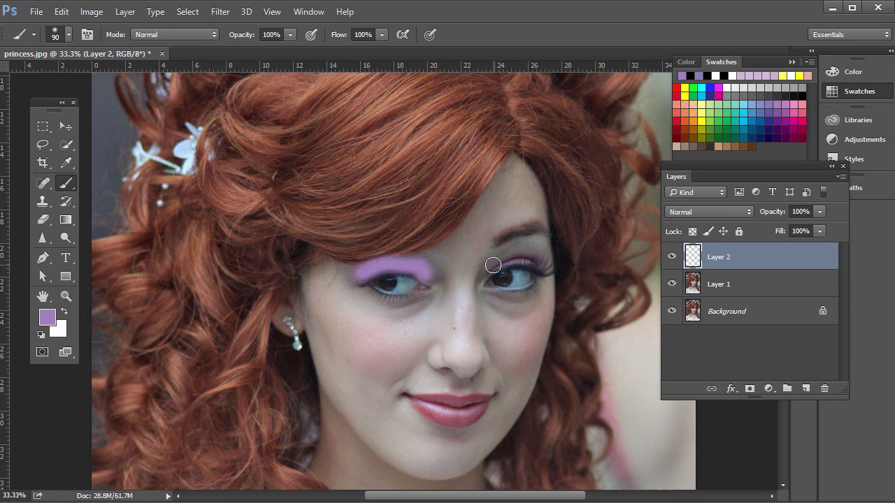
- Paint violet eyeshadow over the right upper eyelid with a smaller 45 px brush
key(bracketleft)
key(bracketleft)
key(bracketleft)
key(bracketleft)
mouse_move(494, 268)
mouse_down()
mouse_move(540, 267)
mouse_move(514, 257)
mouse_move(498, 263)
mouse_move(531, 259)
mouse_up()
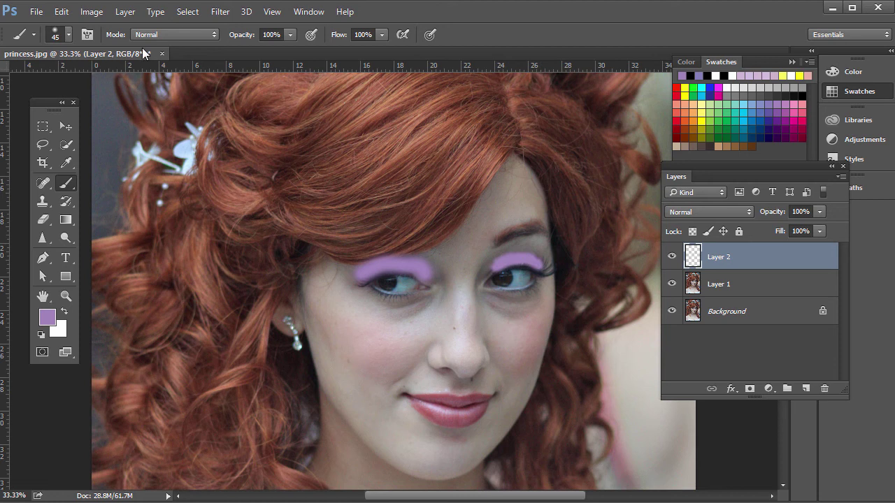
click(69, 35)
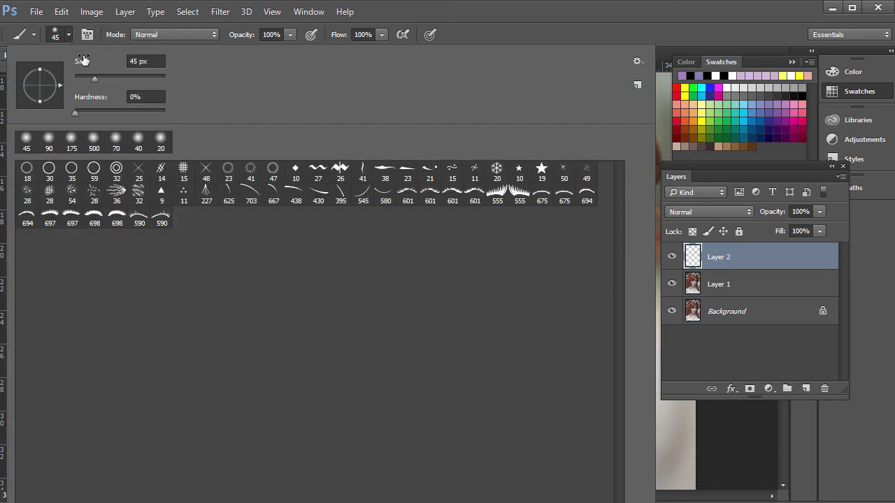
- Switch Layer 2's blend mode from Overlay to Soft Light and add a layer mask
click(68, 35)
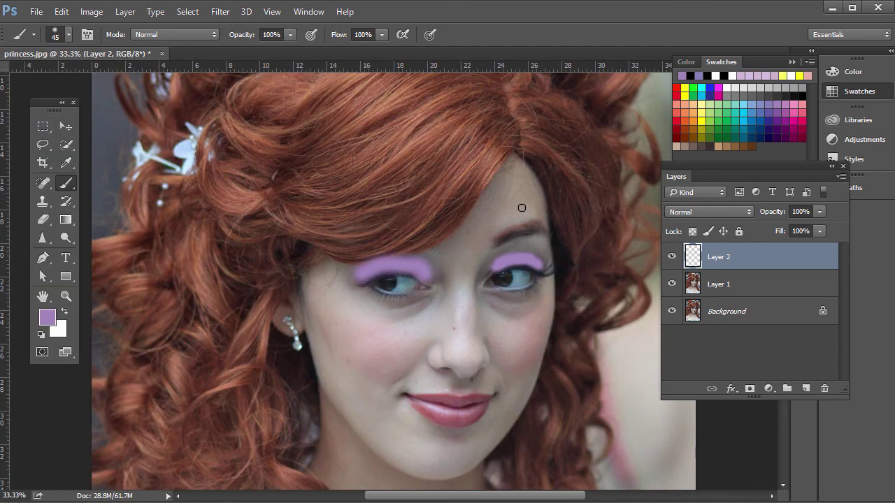
click(713, 212)
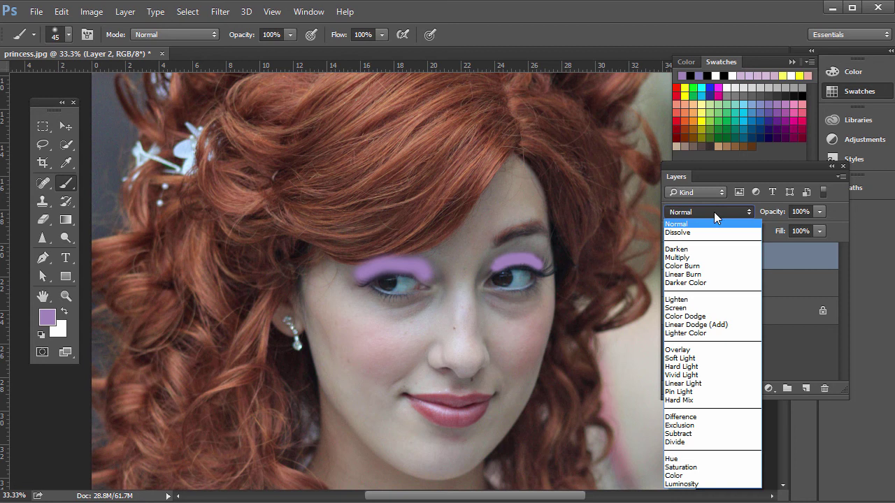
click(701, 349)
click(711, 217)
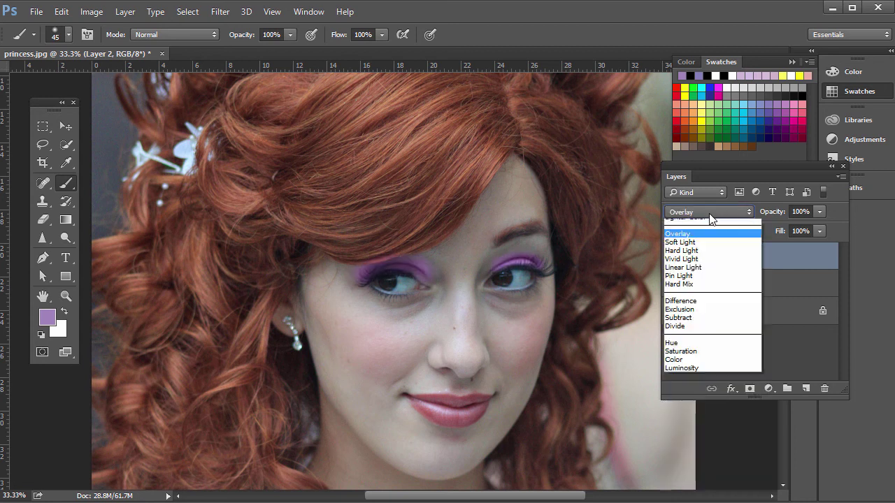
click(683, 359)
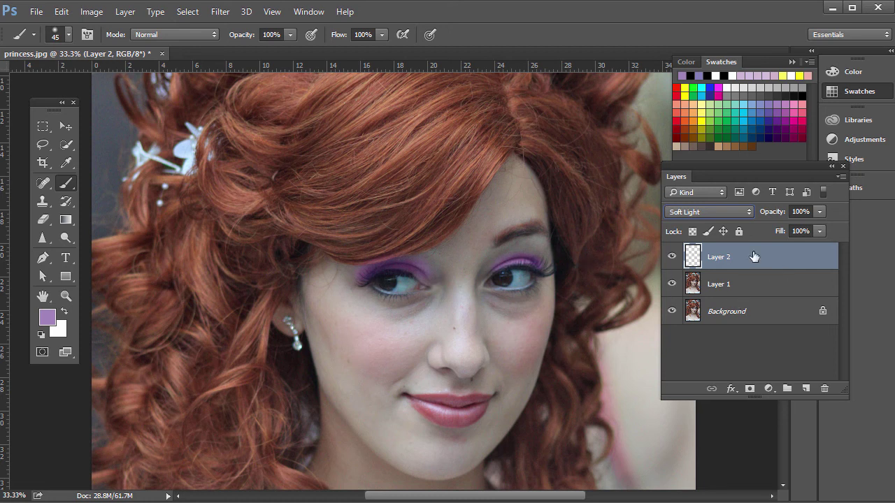
click(750, 388)
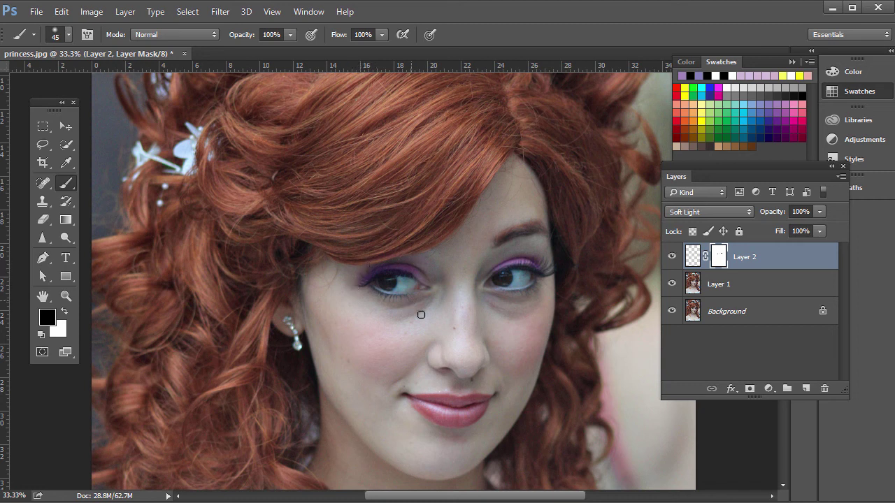
- Compare the eyeshadow against the bare face, then rename Layer 2 to 'eye shadow'
click(671, 258)
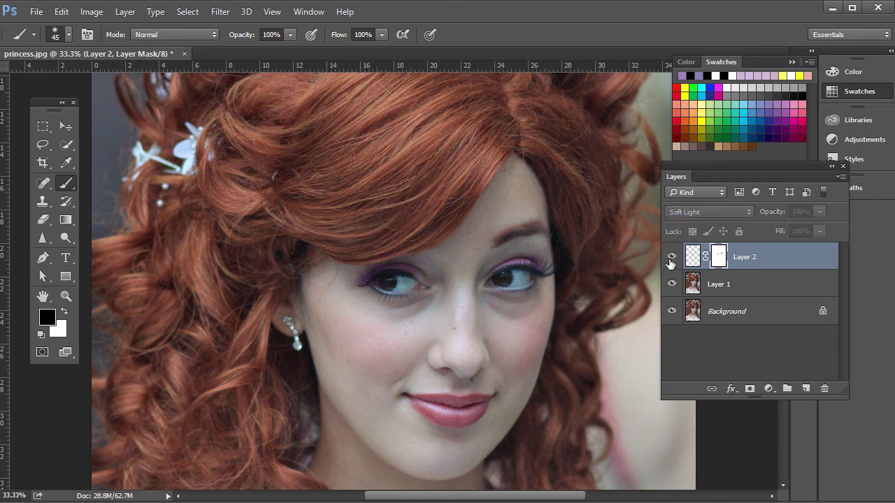
click(670, 259)
double_click(747, 257)
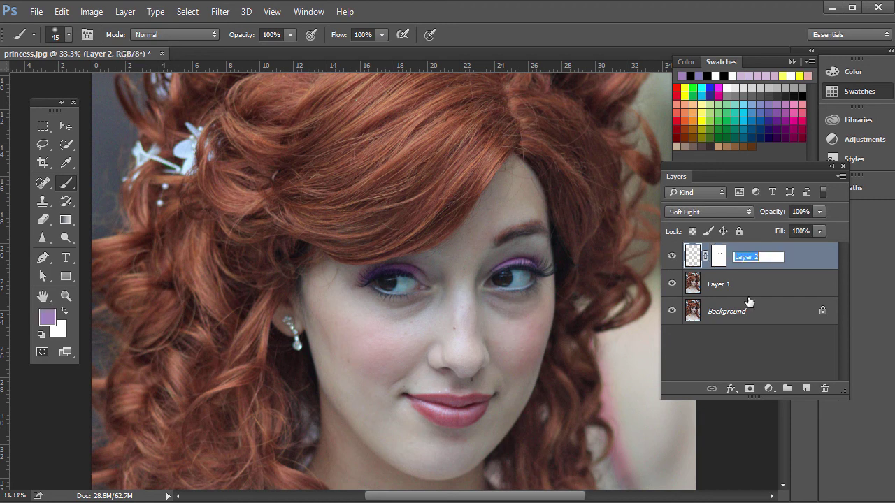
text(eye shadow)
key(Return)
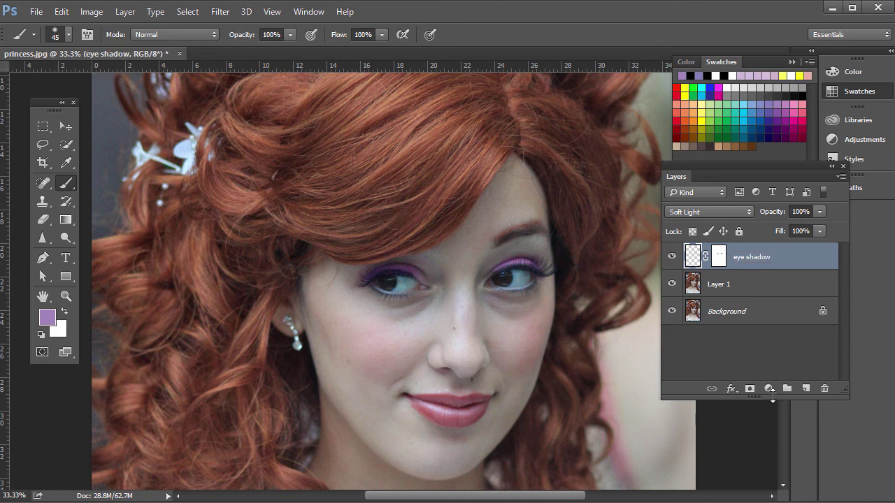
- Add a new layer named 'lips' and choose Pure Magenta Red as the paint colour
click(805, 389)
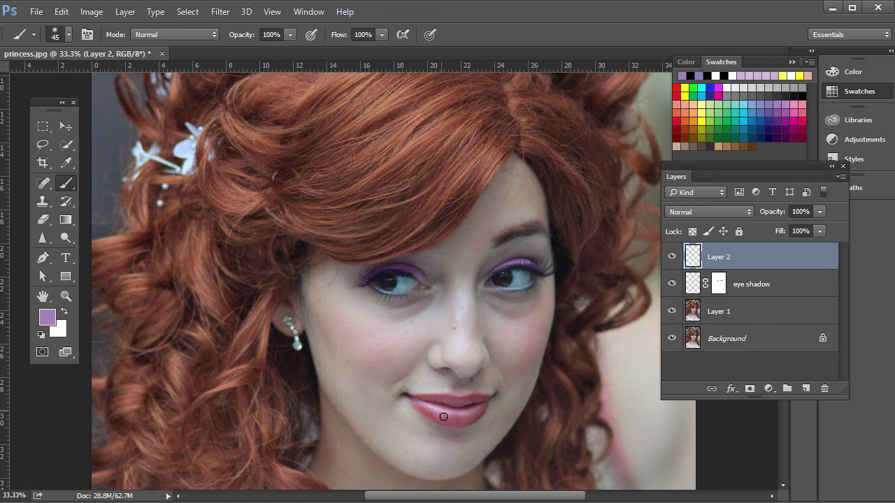
click(802, 120)
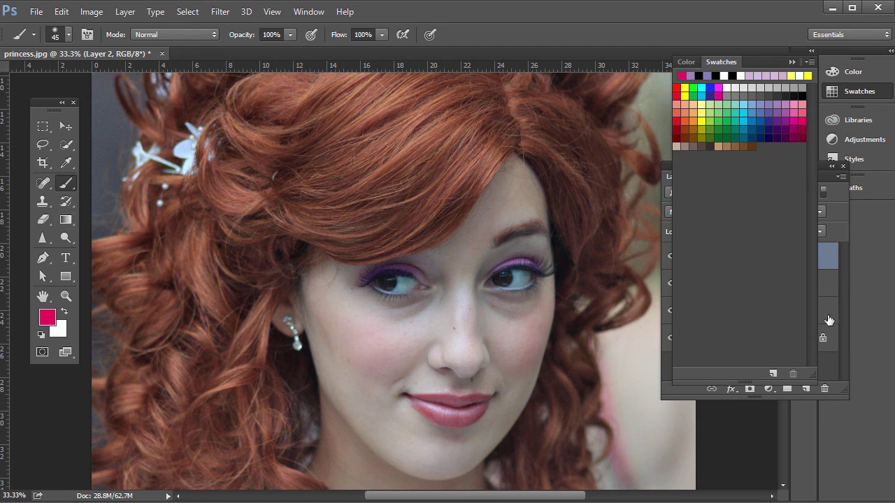
click(830, 289)
click(723, 261)
double_click(724, 258)
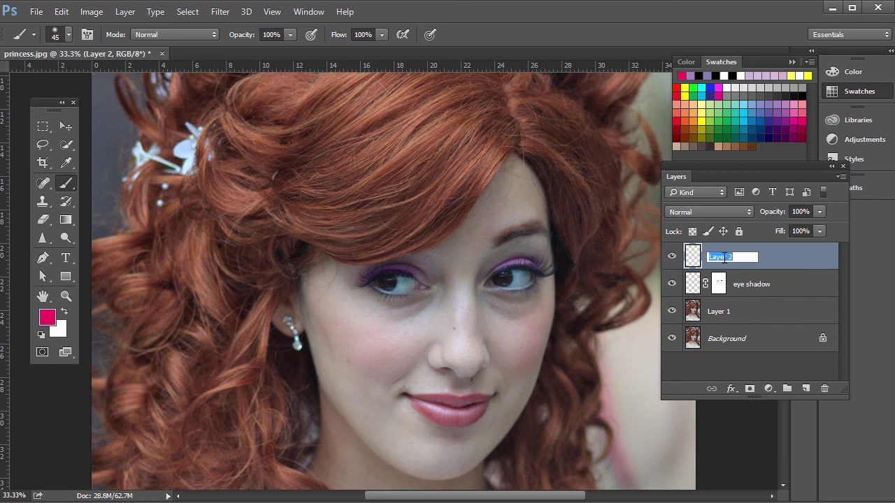
text(lips)
key(Return)
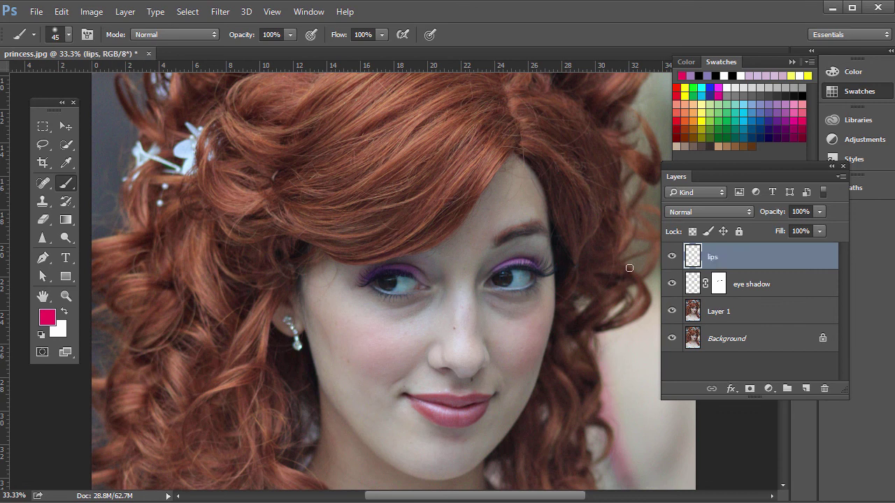
- Paint magenta across the upper and lower lips, briefly lowering the layer opacity
mouse_move(471, 403)
mouse_down()
mouse_move(480, 402)
mouse_move(424, 400)
mouse_up()
mouse_move(414, 399)
mouse_down()
mouse_move(443, 411)
mouse_move(485, 397)
mouse_move(471, 414)
mouse_move(446, 415)
mouse_up()
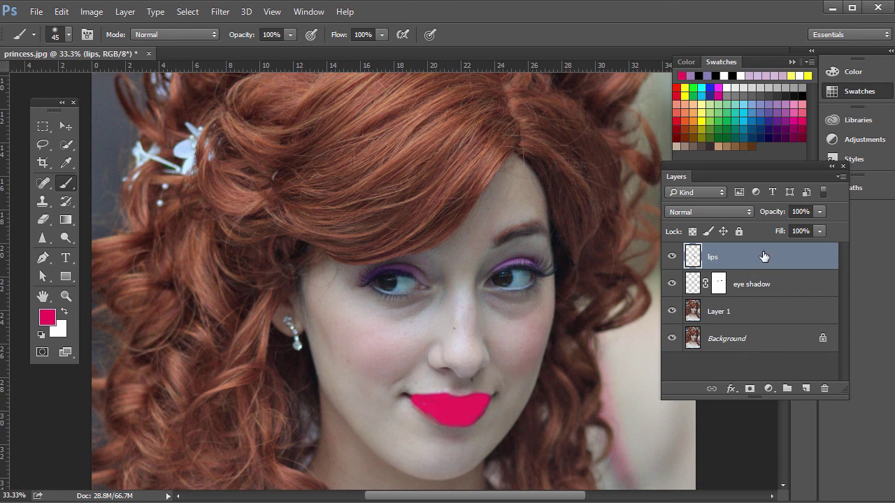
click(820, 212)
drag(803, 227, 758, 233)
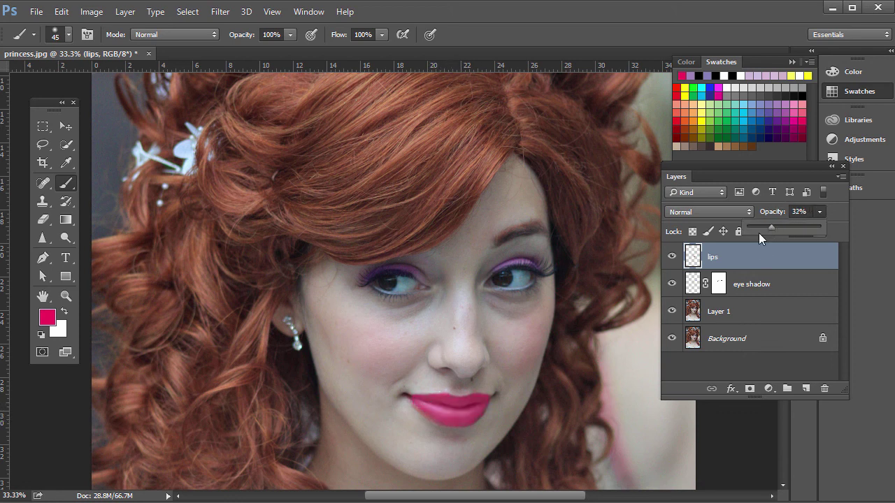
click(485, 401)
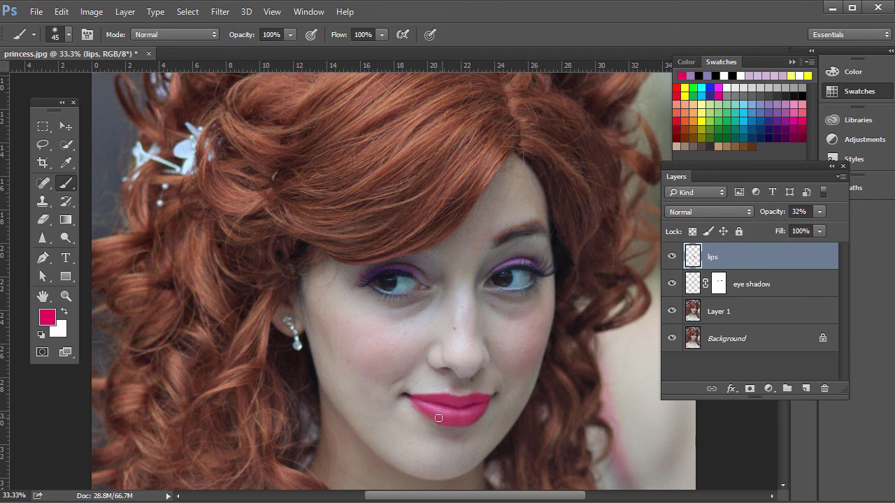
- Blend the lips layer in Soft Light at 40% opacity and compare it with the bare lips
click(819, 214)
drag(814, 226, 857, 226)
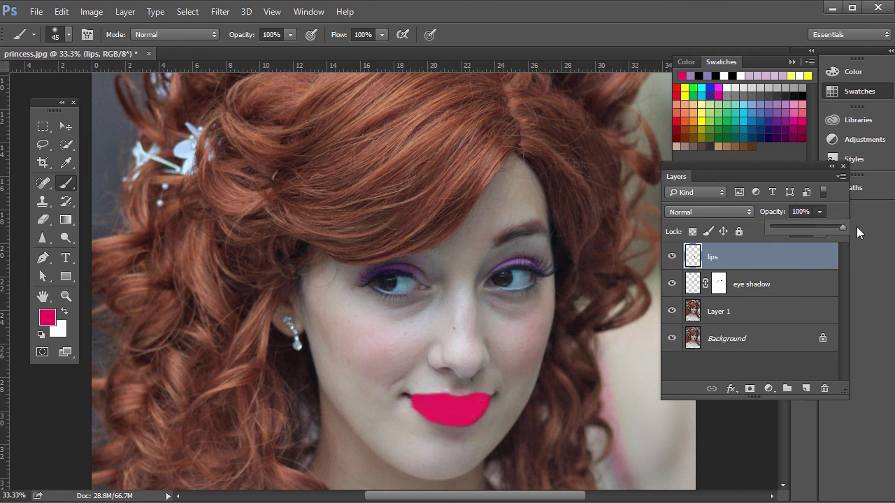
click(700, 209)
click(708, 342)
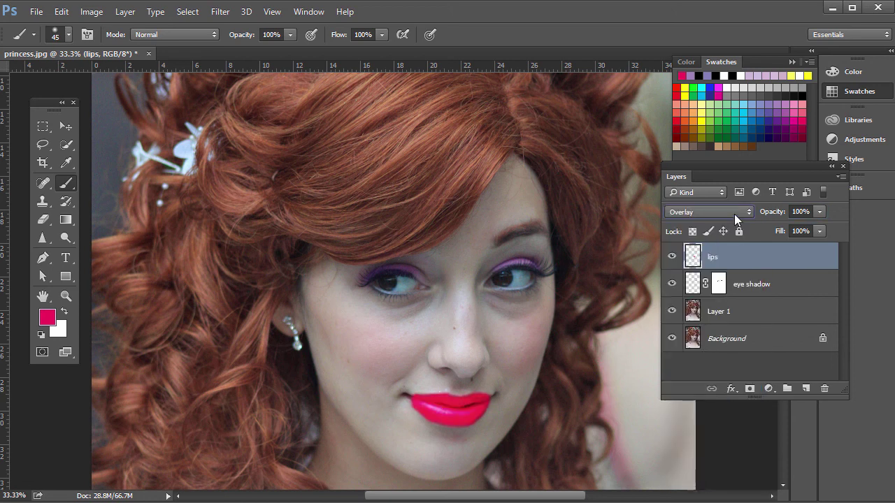
click(734, 212)
click(695, 358)
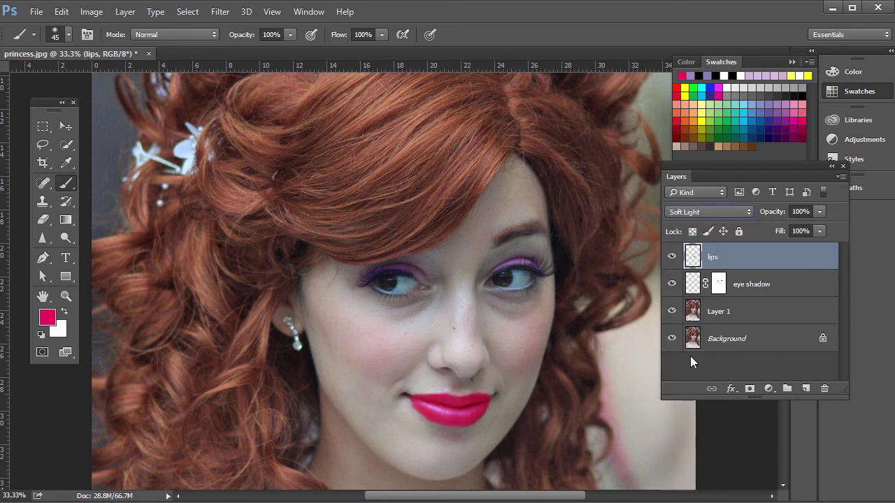
click(819, 211)
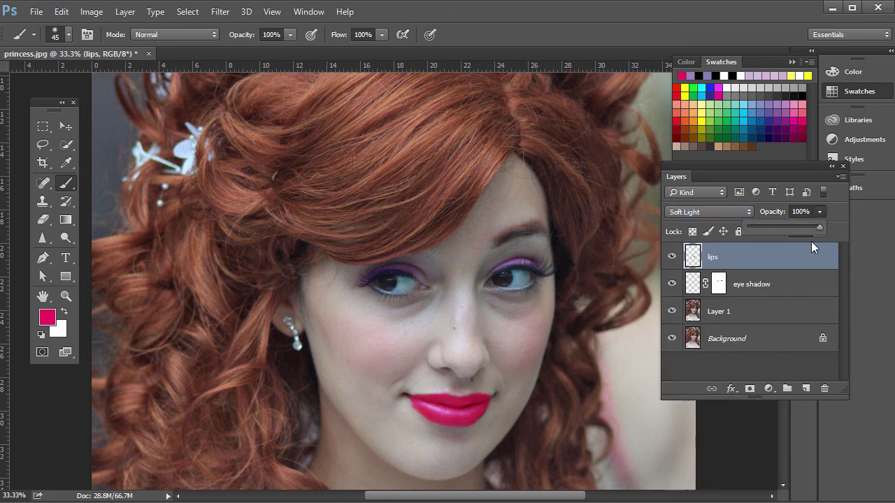
drag(791, 227, 776, 229)
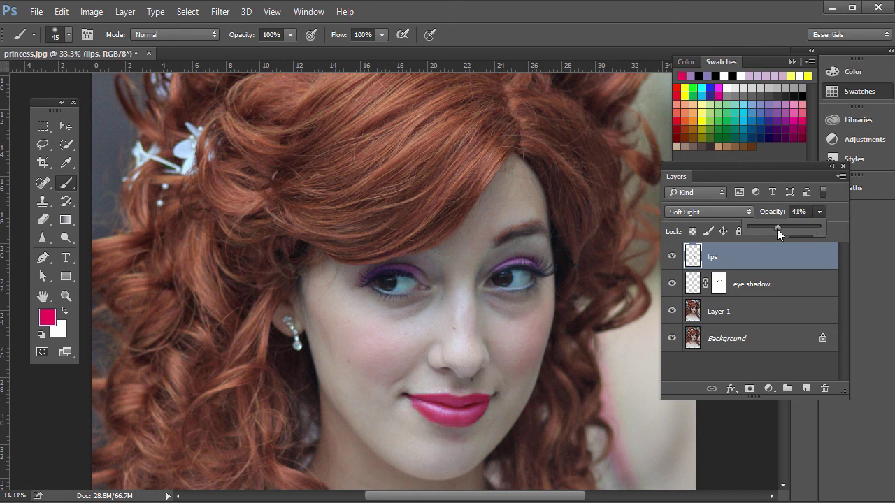
click(672, 258)
click(672, 260)
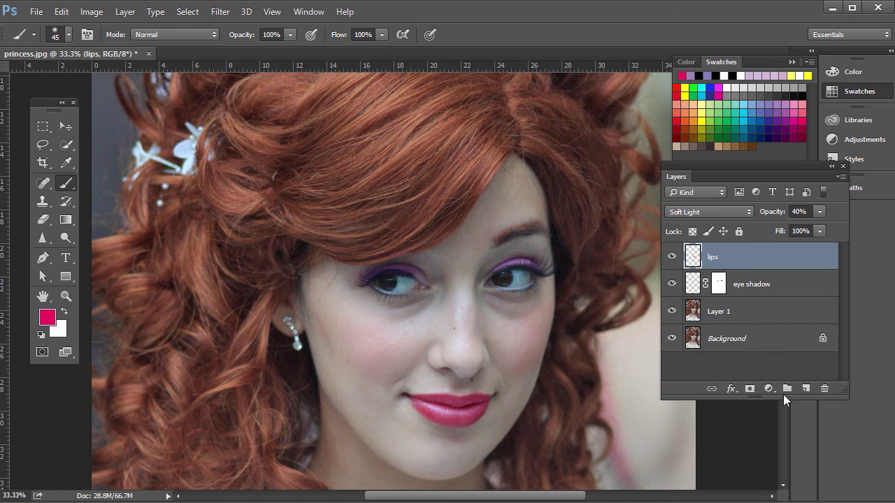
- On a new layer, paint pale brown over the cheek and jaw with a 150 px brush at 45%
click(805, 389)
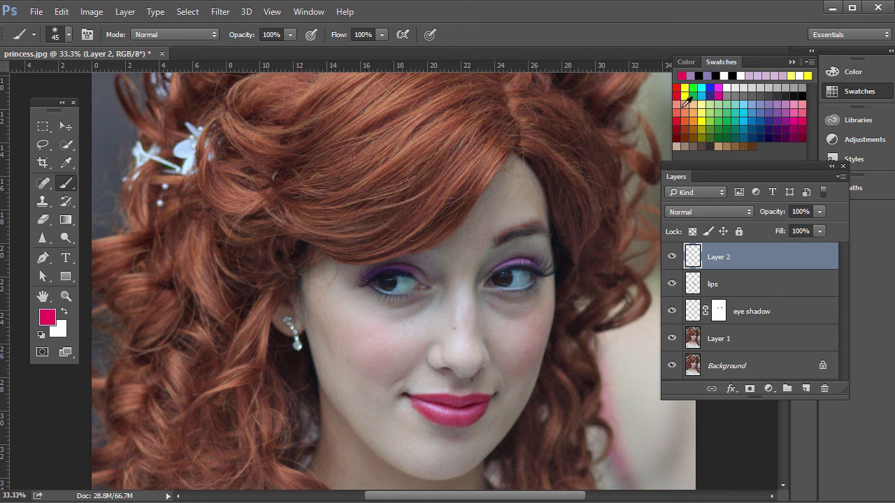
click(715, 147)
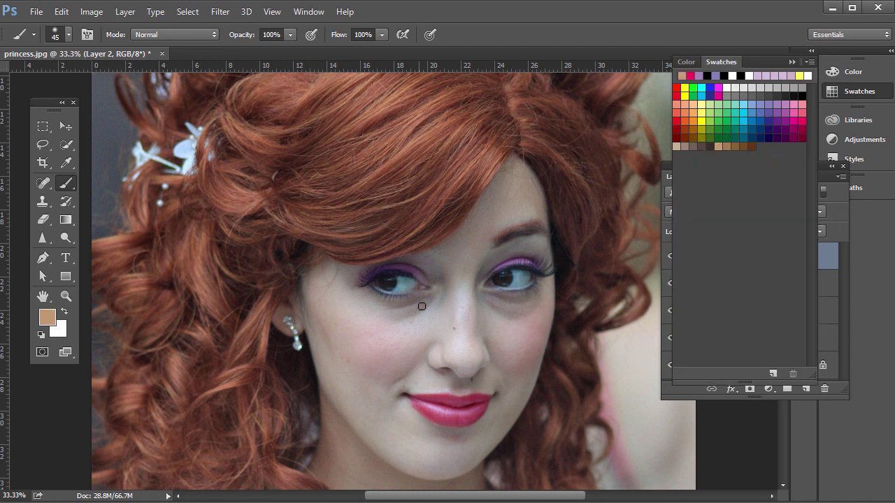
key(bracketright)
key(bracketright)
key(bracketright)
key(bracketright)
key(bracketright)
key(bracketright)
key(bracketright)
key(bracketright)
key(bracketright)
key(bracketright)
click(290, 34)
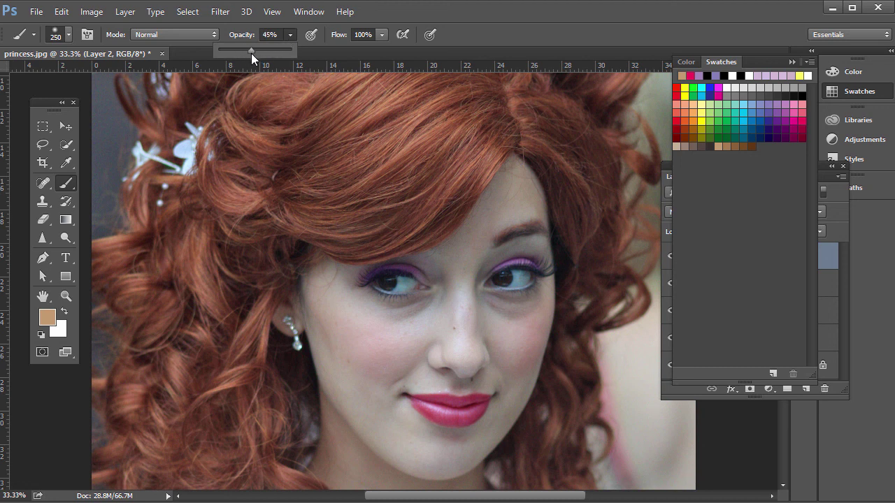
click(290, 34)
key(bracketleft)
key(bracketleft)
key(bracketleft)
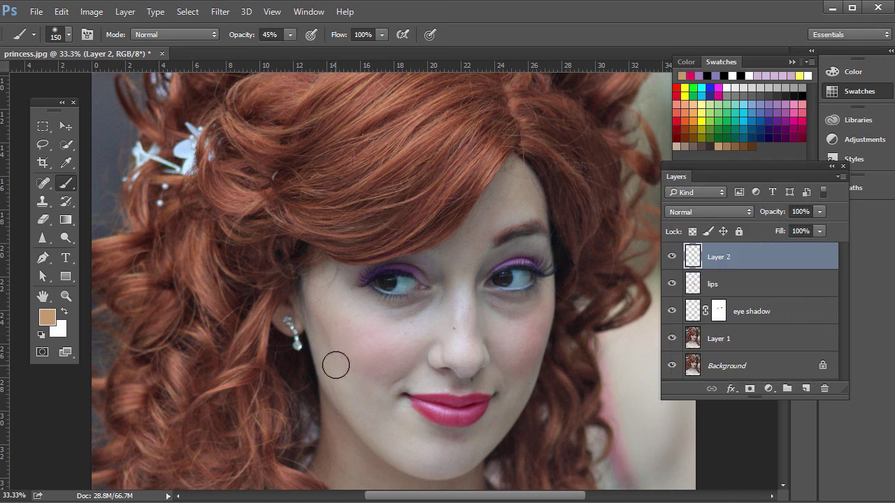
mouse_move(336, 365)
mouse_down()
mouse_move(364, 398)
mouse_move(333, 345)
mouse_move(345, 376)
mouse_move(385, 419)
mouse_up()
click(820, 212)
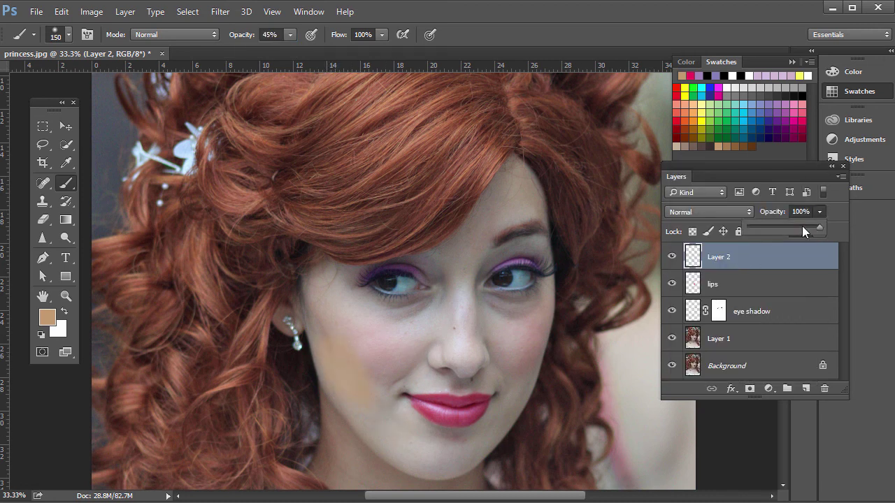
- Set tan Layer 2 to Overlay at 52%, hide it, and add empty Layer 3 on top
click(705, 211)
click(708, 356)
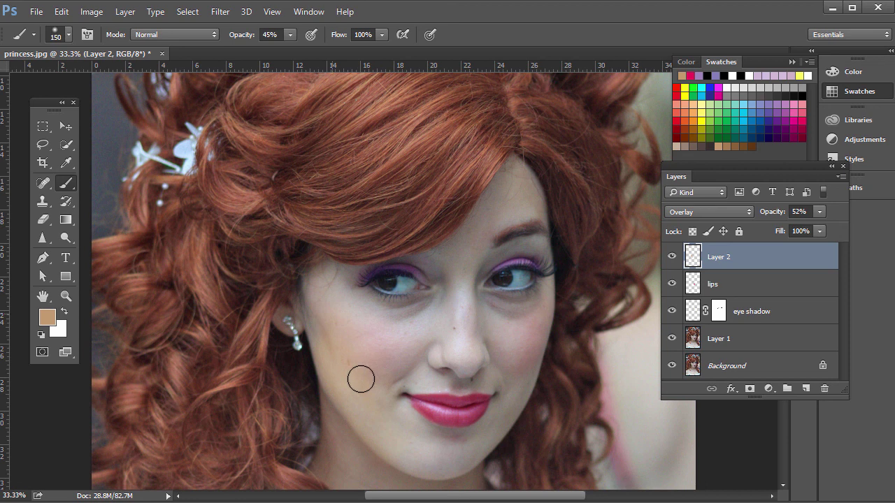
click(671, 258)
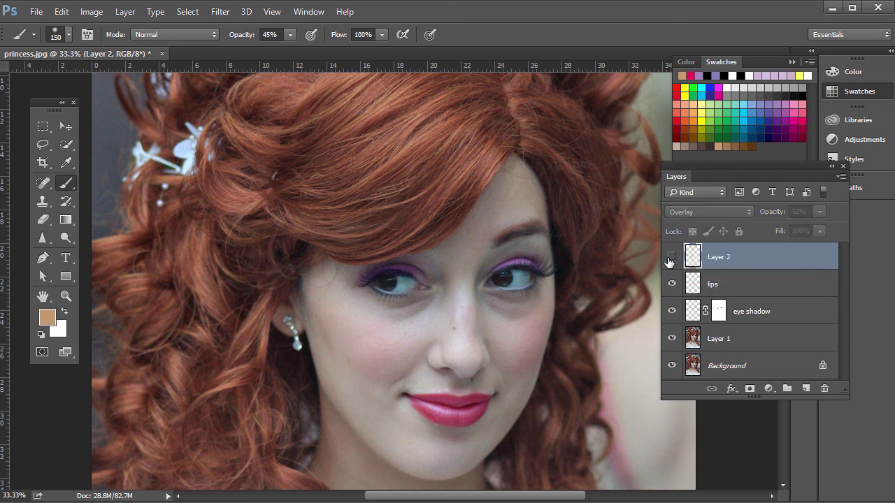
click(671, 257)
click(671, 258)
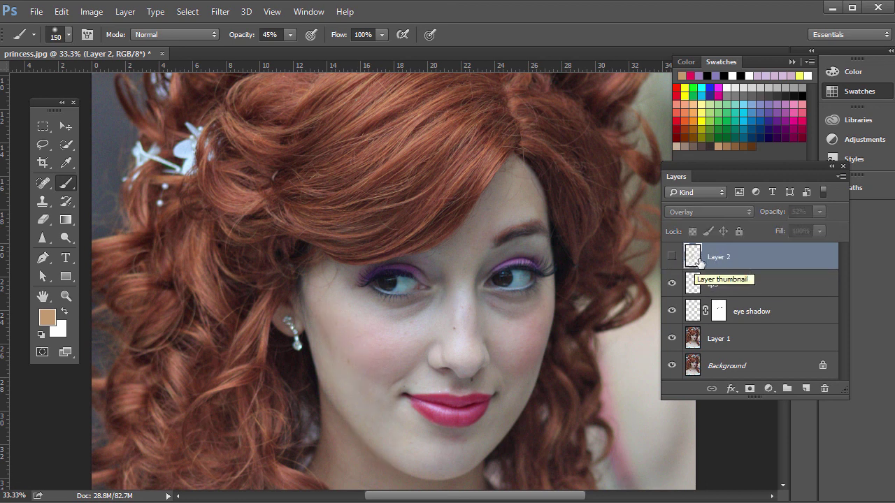
click(806, 389)
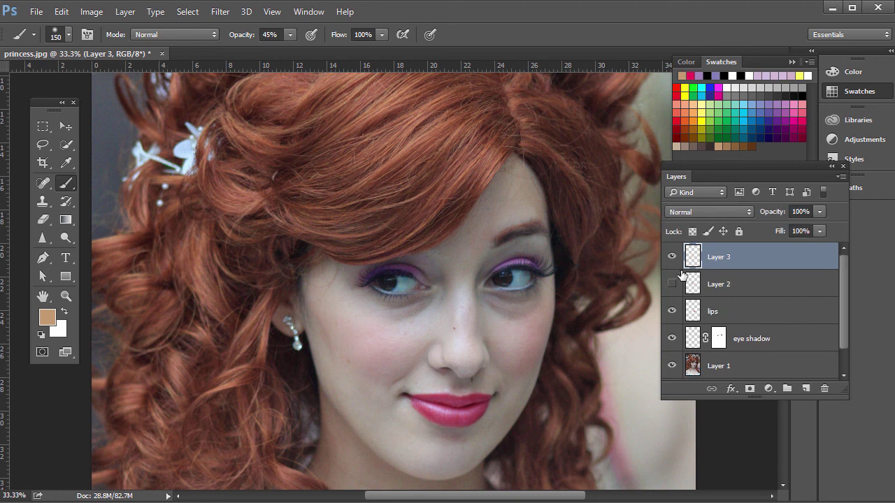
- Move Layer 2 below the lips layer and ready Layer 3 with a light pink brush at size 300
drag(690, 284, 692, 311)
click(705, 259)
click(802, 105)
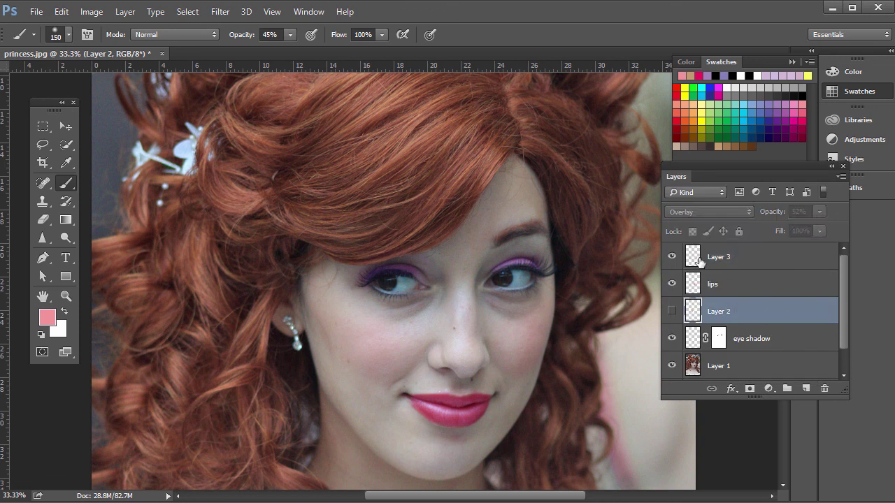
click(700, 264)
key(bracketright)
key(bracketright)
key(bracketright)
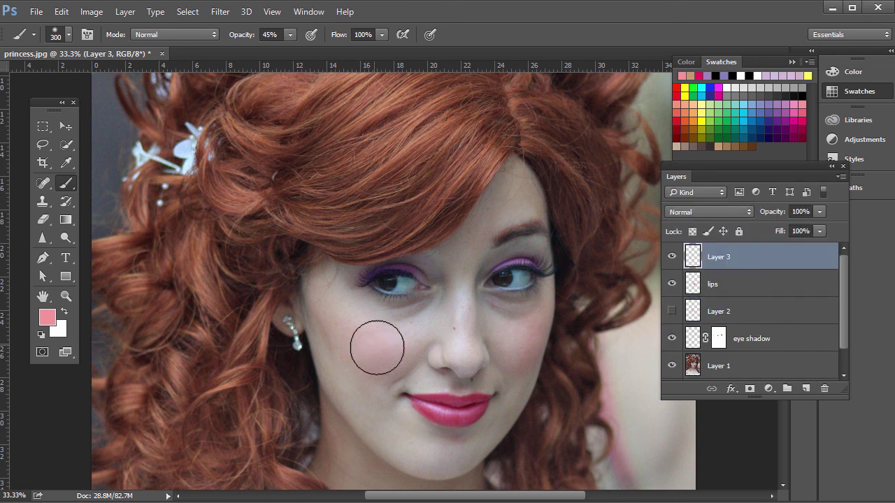
- Paint pink blush on both cheeks on Layer 3, set it to Soft Light, and add a layer mask
drag(379, 348, 339, 346)
drag(523, 337, 521, 352)
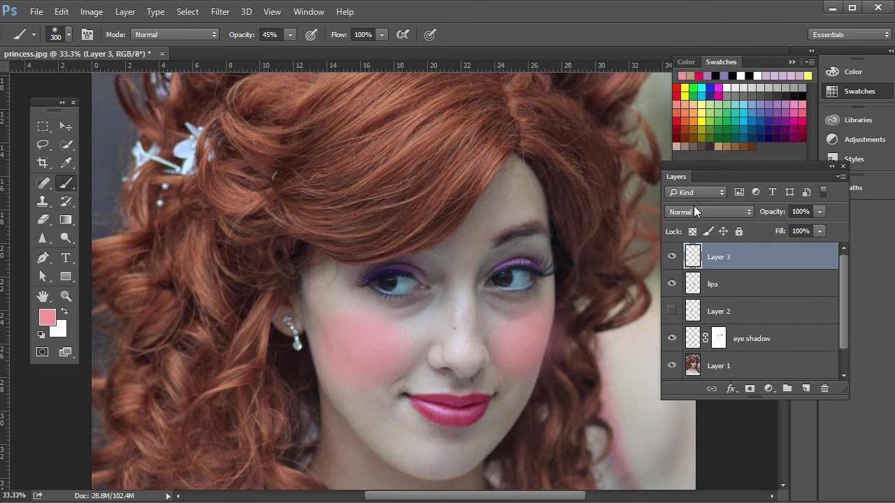
click(694, 211)
click(698, 359)
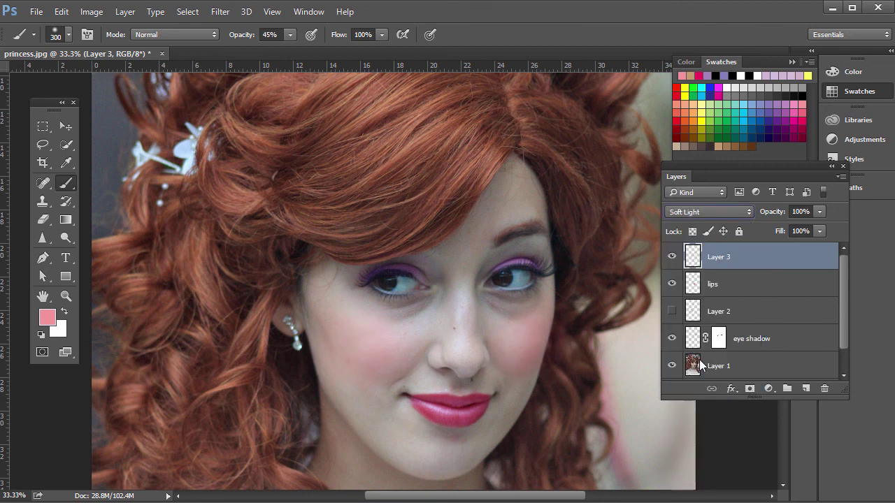
click(673, 257)
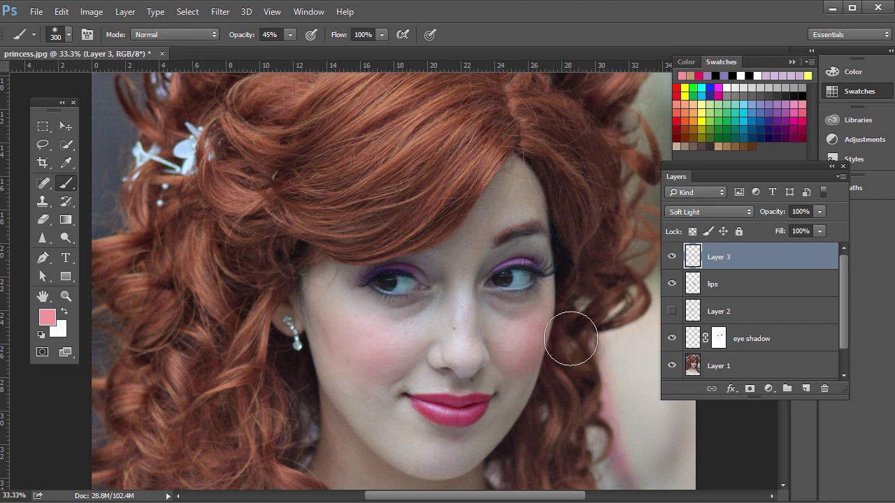
click(750, 388)
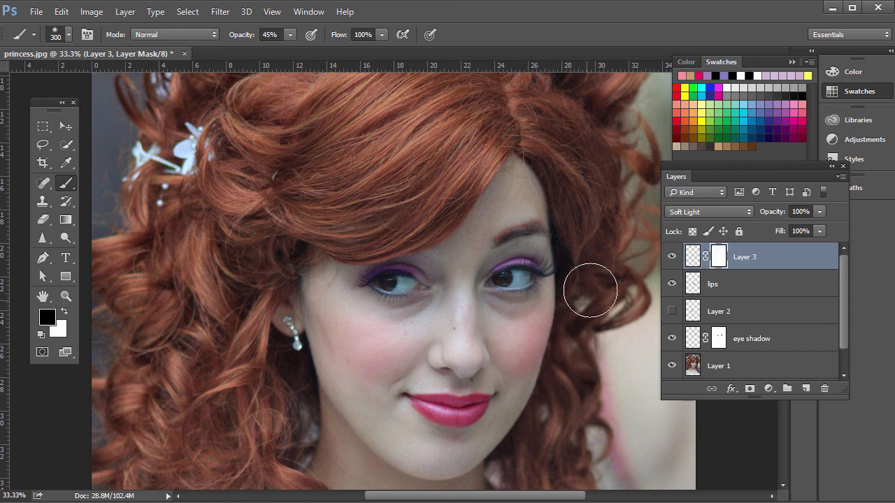
- Mask the blush off the hair by the cheek, keep Soft Light at 100%, then select the eye shadow layer's mask
click(580, 310)
click(705, 211)
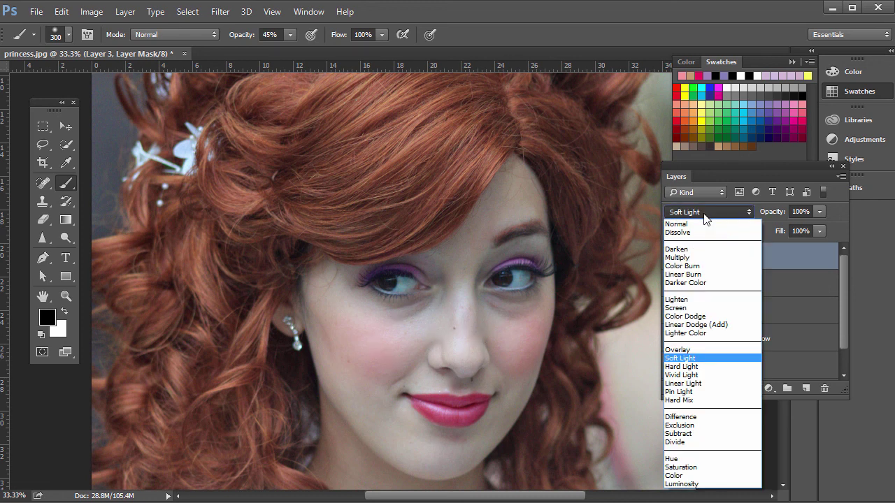
click(740, 213)
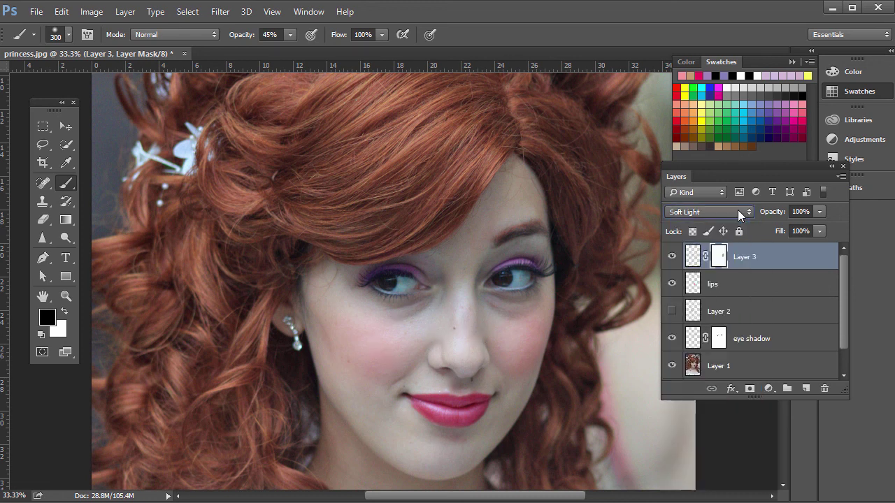
click(820, 212)
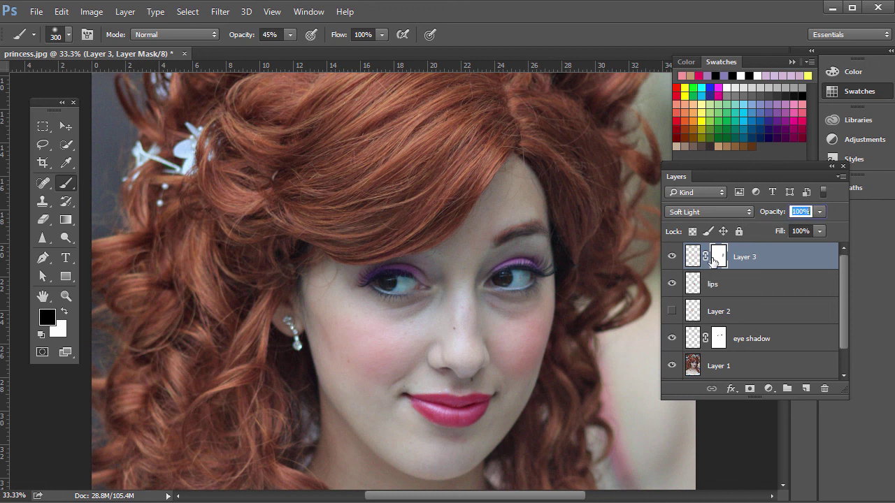
click(720, 334)
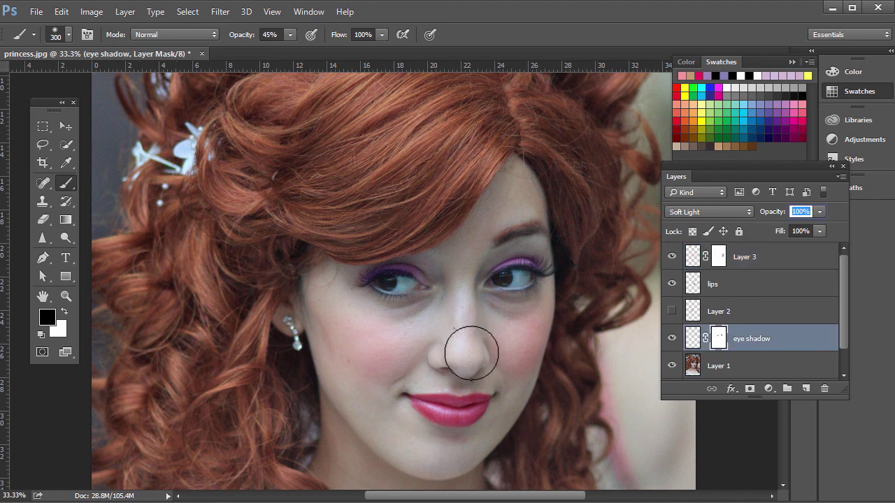